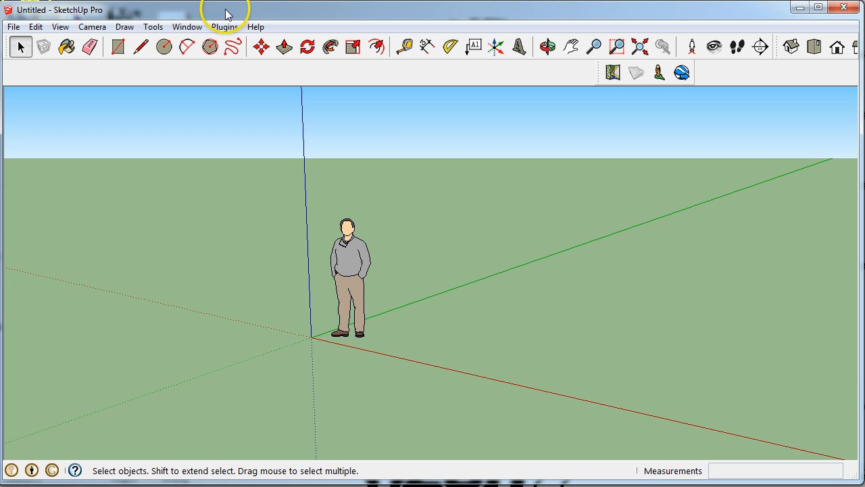
Step: Close the open SketchUp window and launch SketchUp 2013 again from the desktop
{"action": "left_click", "coordinate": [841, 7]}
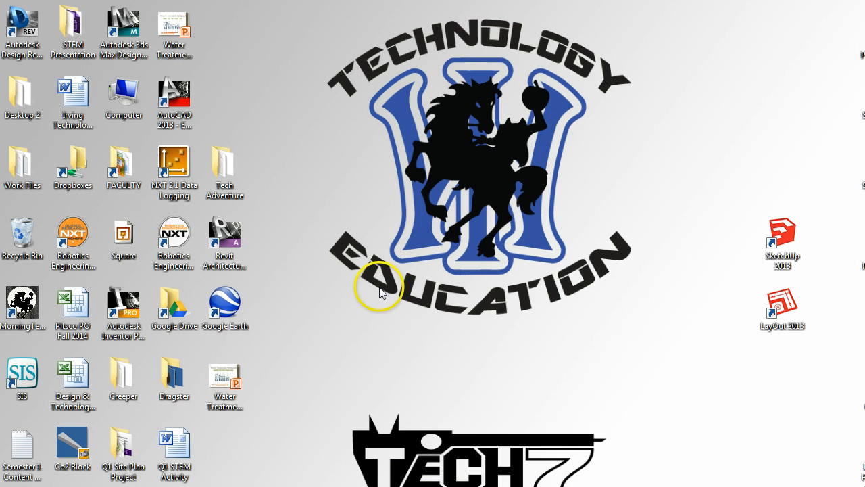
{"action": "double_click", "coordinate": [791, 232]}
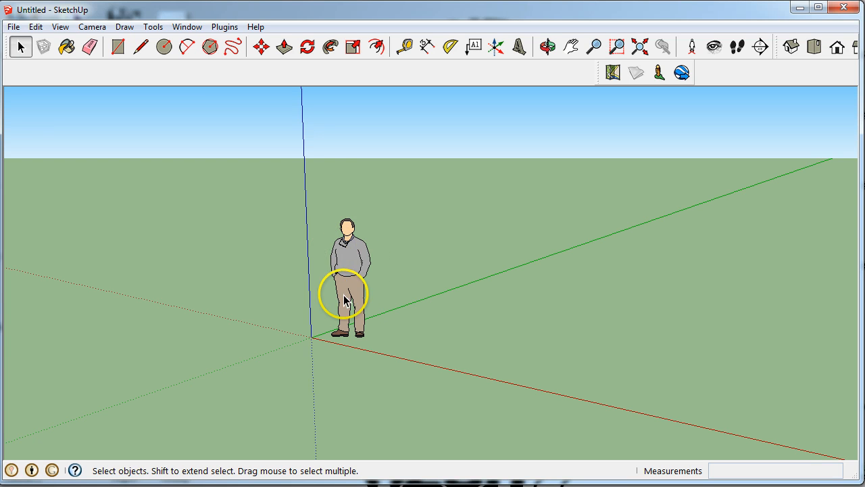
Step: Set the default drawing template to Engineering - Feet in the system preferences and start a new model
{"action": "left_click", "coordinate": [185, 27]}
{"action": "left_click", "coordinate": [149, 258]}
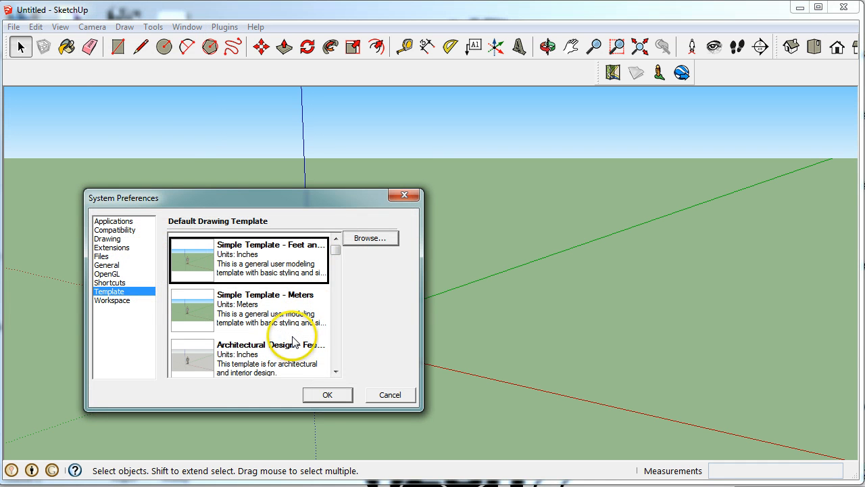
{"action": "left_click", "coordinate": [103, 256]}
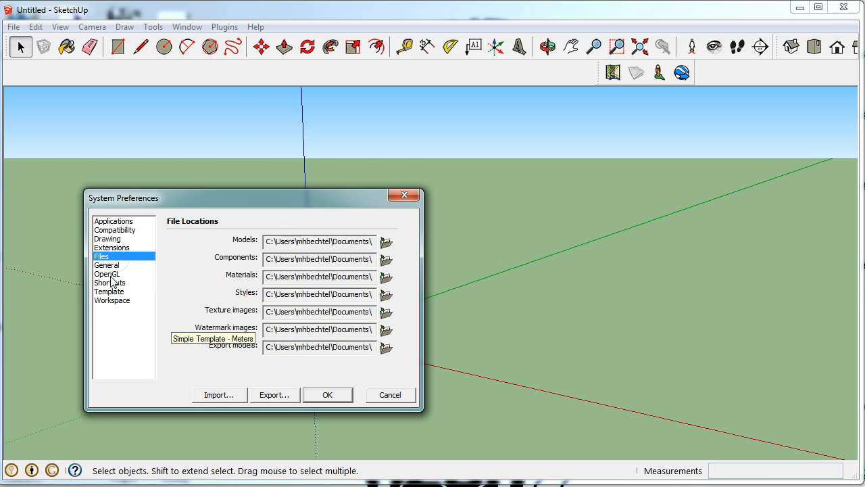
{"action": "left_click", "coordinate": [106, 292]}
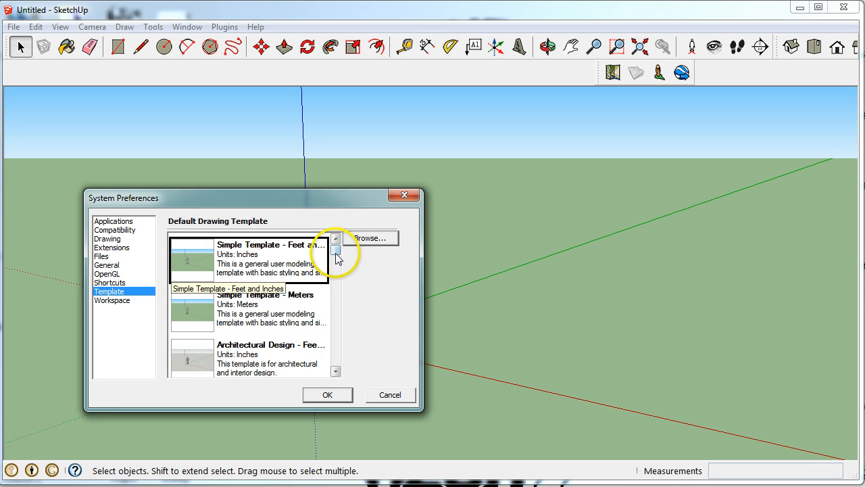
{"action": "mouse_move", "coordinate": [336, 245]}
{"action": "left_mouse_down"}
{"action": "mouse_move", "coordinate": [334, 294]}
{"action": "mouse_move", "coordinate": [309, 301]}
{"action": "left_mouse_up"}
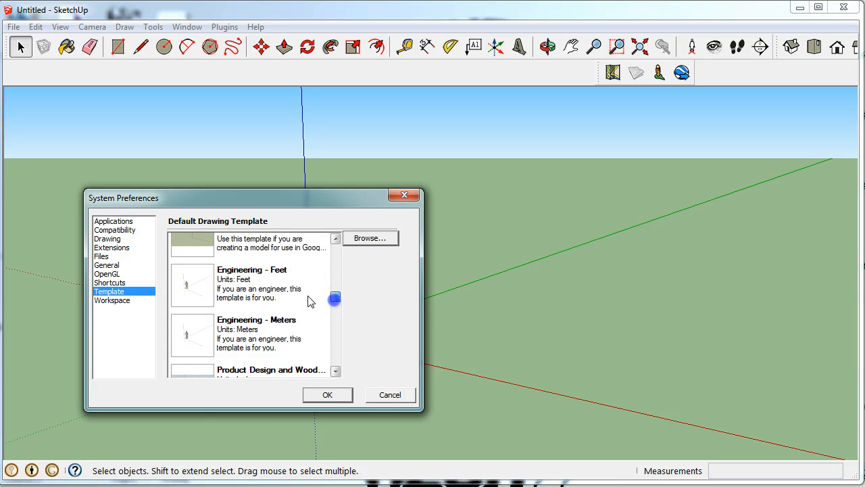
{"action": "left_click", "coordinate": [267, 288]}
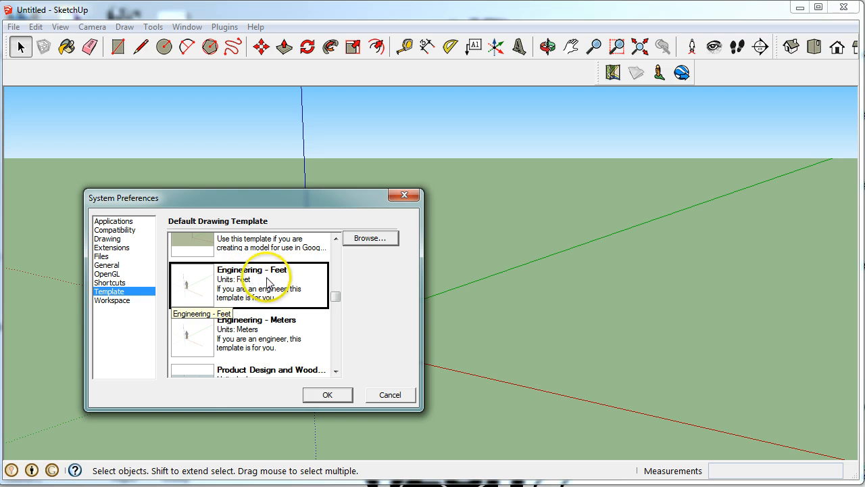
{"action": "left_click", "coordinate": [327, 395]}
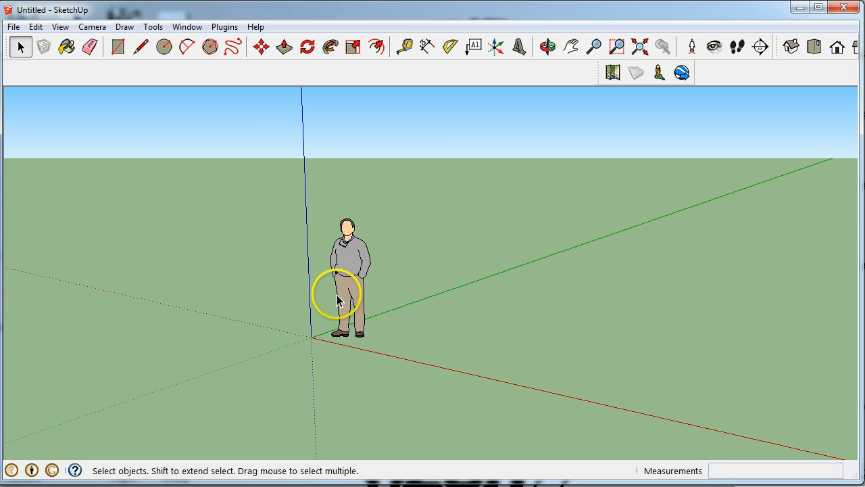
{"action": "left_click", "coordinate": [14, 27]}
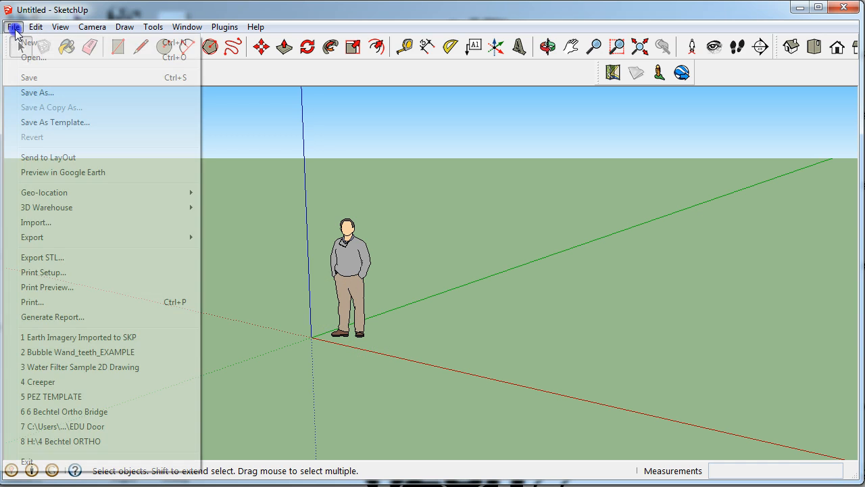
{"action": "left_click", "coordinate": [19, 42]}
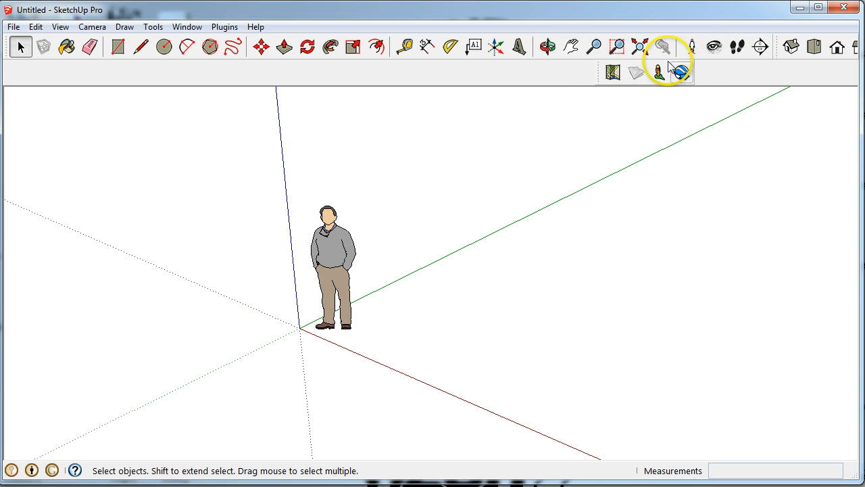
Step: Hide the Google, Large Tool Set and Views toolbars
{"action": "left_click", "coordinate": [60, 27]}
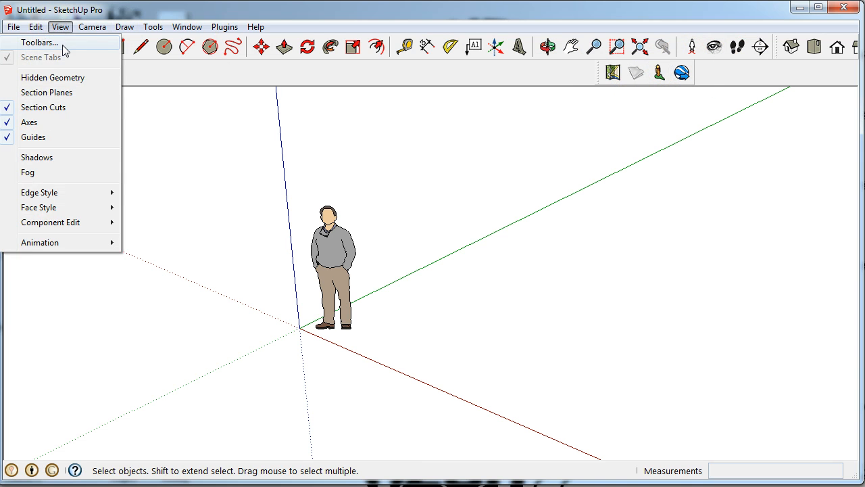
{"action": "left_click", "coordinate": [60, 43]}
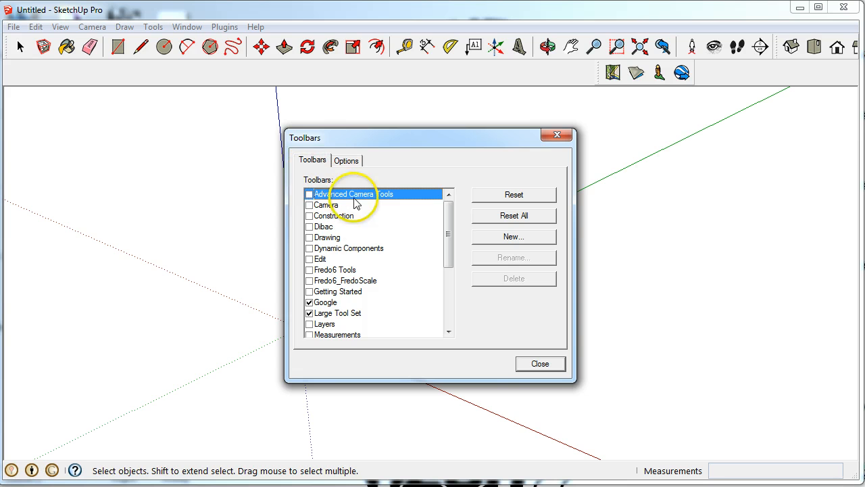
{"action": "left_click", "coordinate": [309, 303]}
{"action": "left_click", "coordinate": [309, 313]}
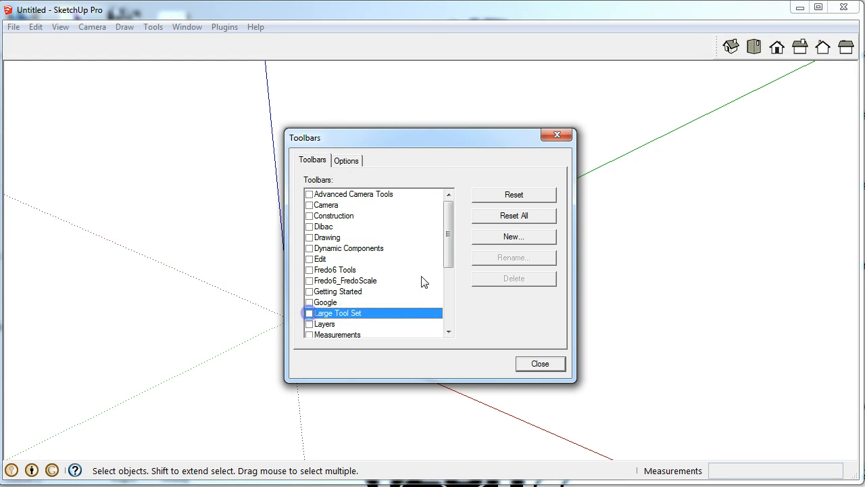
{"action": "left_click_drag", "start_coordinate": [448, 220], "coordinate": [433, 272]}
{"action": "left_click", "coordinate": [309, 314]}
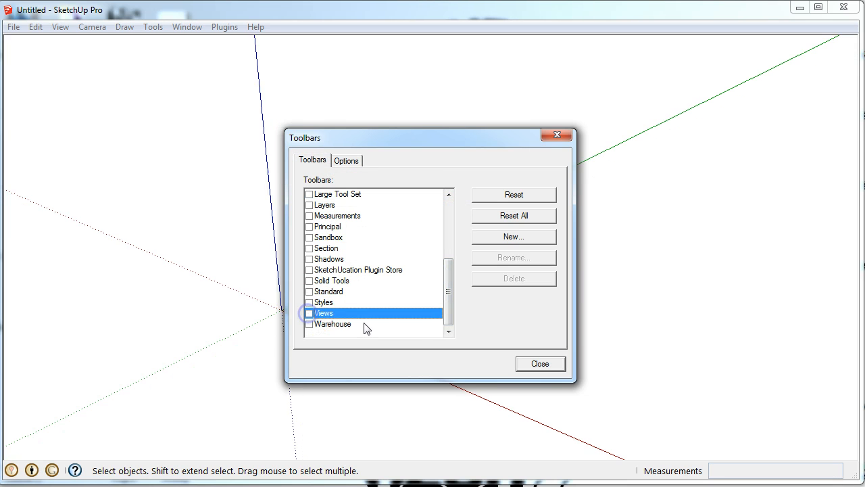
{"action": "left_click", "coordinate": [532, 365]}
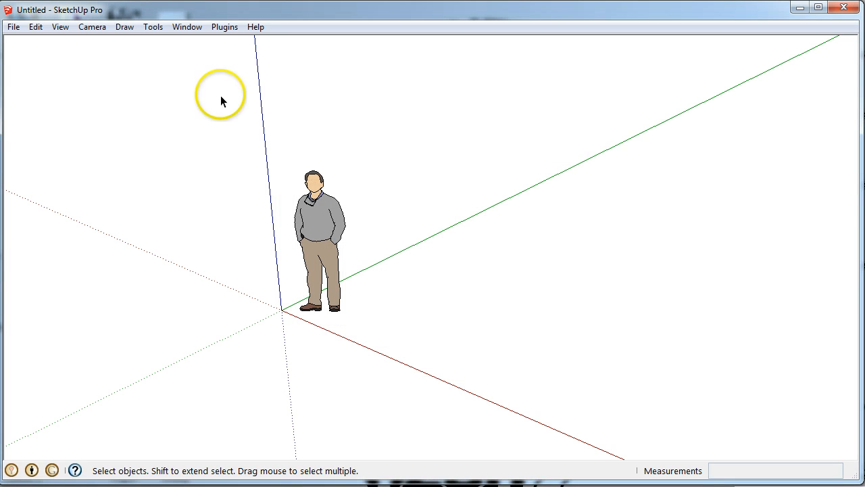
Step: Show the Large Tool Set, Google and Views toolbars, and place the Views toolbar beside the Google toolbar
{"action": "left_click", "coordinate": [60, 27]}
{"action": "left_click", "coordinate": [64, 43]}
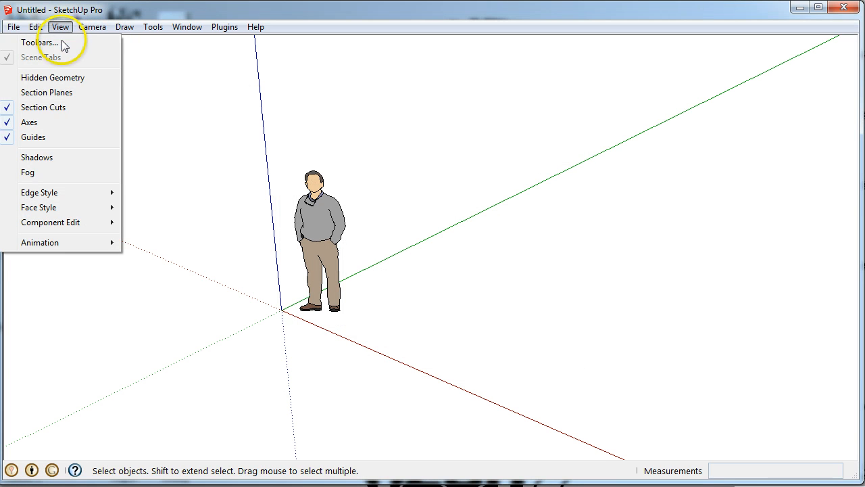
{"action": "left_click", "coordinate": [346, 197]}
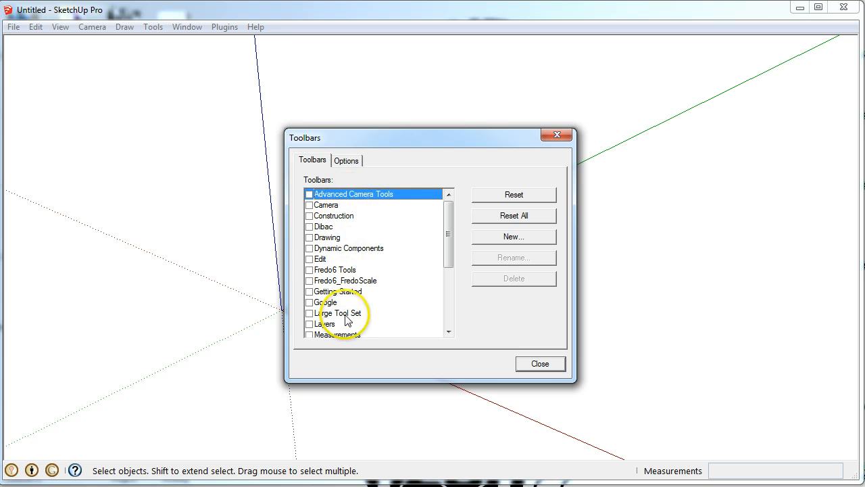
{"action": "left_click", "coordinate": [310, 314]}
{"action": "left_click", "coordinate": [310, 303]}
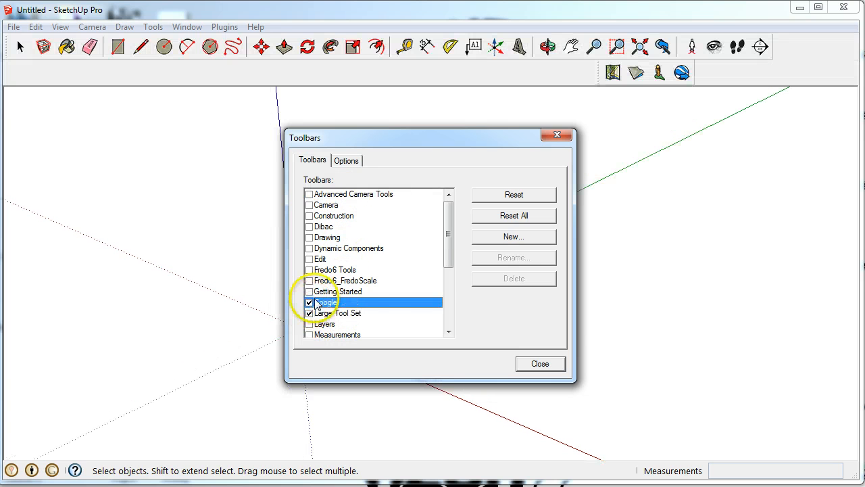
{"action": "scroll", "coordinate": [450, 266], "scroll_direction": "down", "scroll_amount": 5}
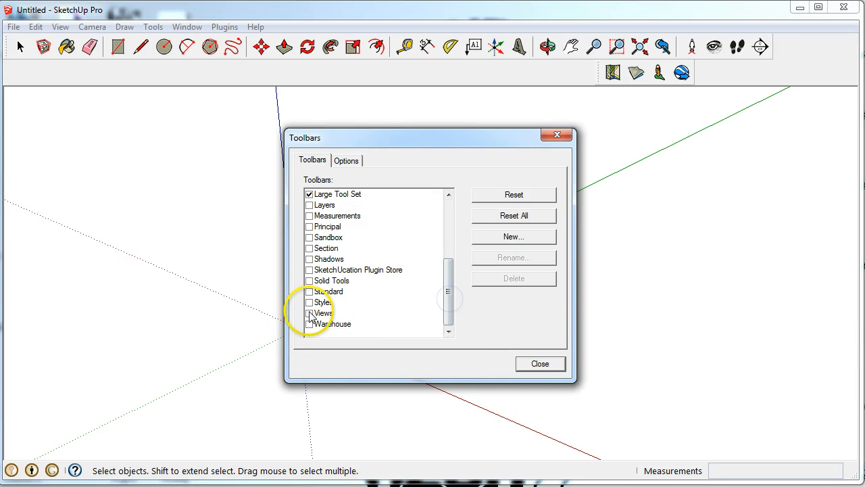
{"action": "left_click", "coordinate": [310, 314]}
{"action": "left_click", "coordinate": [549, 363]}
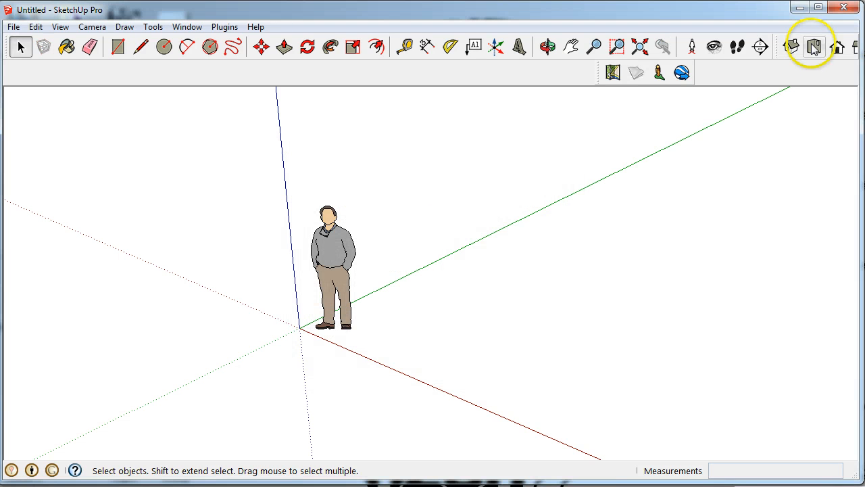
{"action": "left_click_drag", "start_coordinate": [815, 47], "coordinate": [735, 88]}
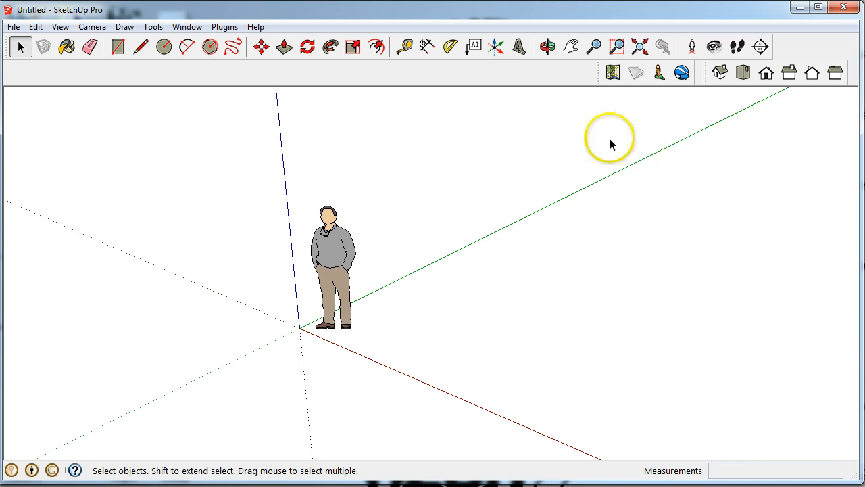
Step: Start adding a geo-location to the model and search the map for the school's street address
{"action": "left_click", "coordinate": [613, 73]}
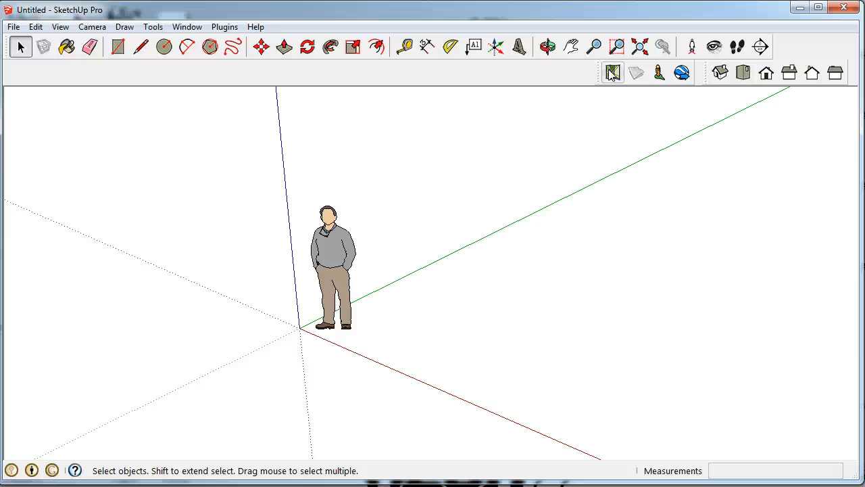
{"action": "left_click", "coordinate": [611, 73]}
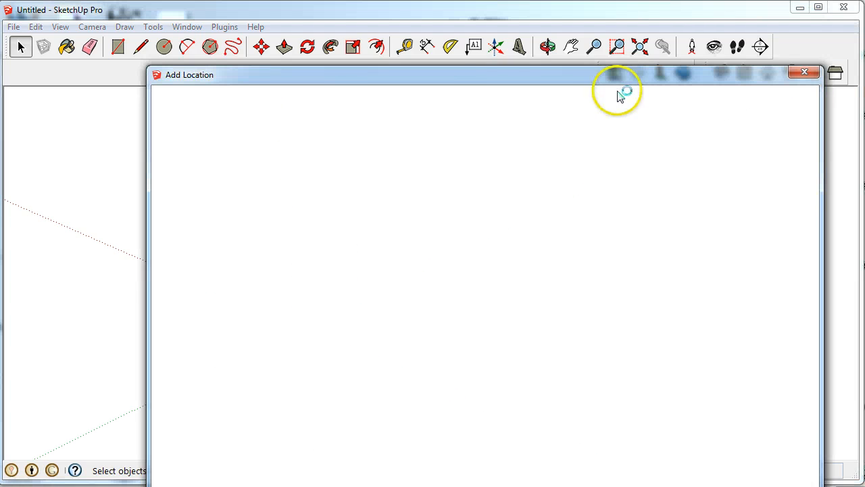
{"action": "left_click", "coordinate": [482, 72]}
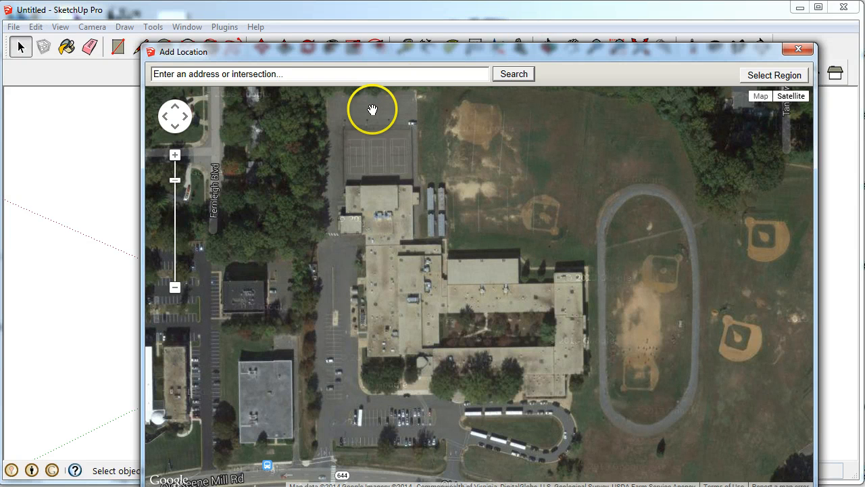
{"action": "left_click", "coordinate": [357, 74]}
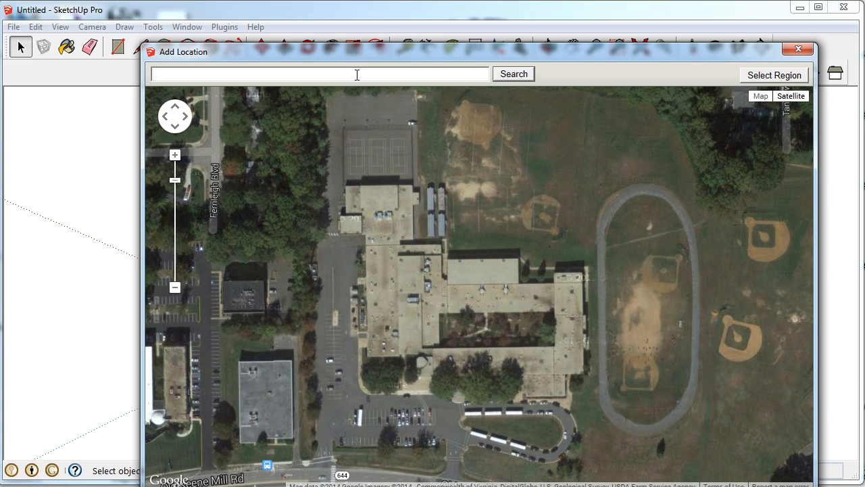
{"action": "type", "text": "8100 Old Keene Mill Road S"}
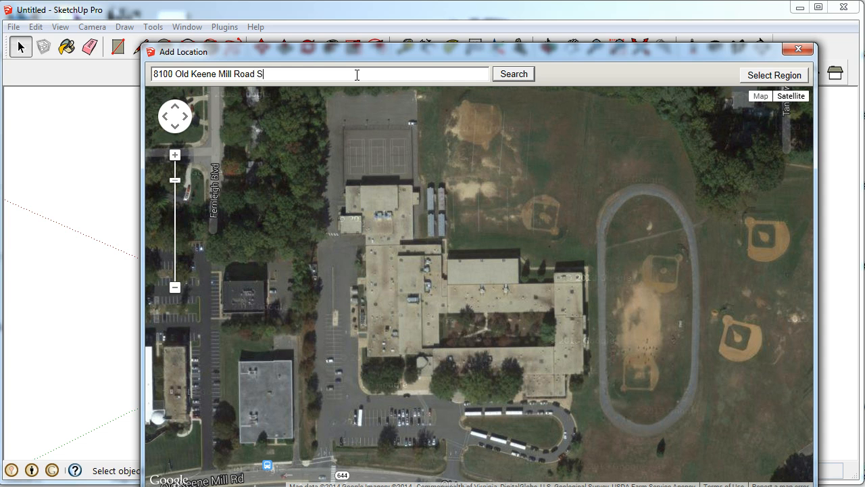
{"action": "type", "text": "pringfield, VA 22152"}
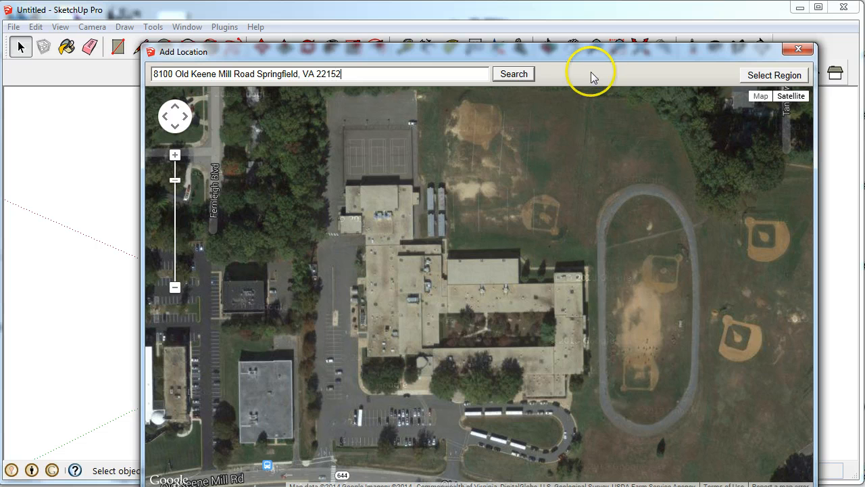
{"action": "left_click", "coordinate": [518, 76]}
{"action": "left_click", "coordinate": [519, 76]}
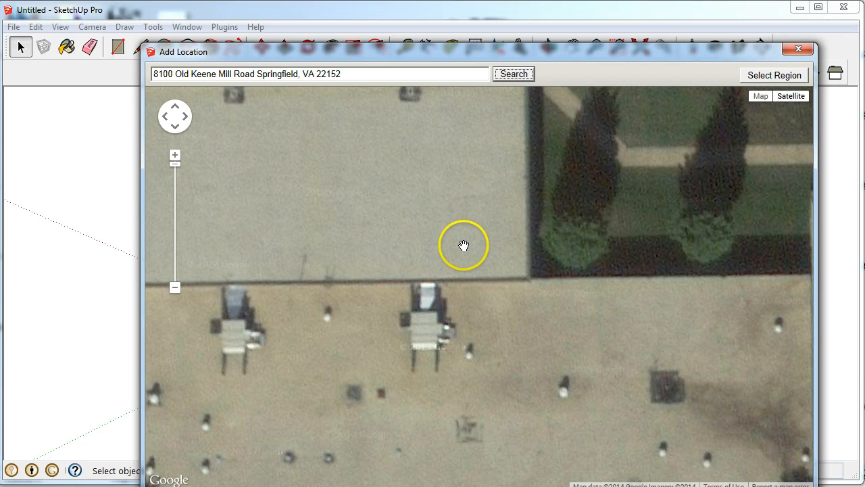
Step: Frame the satellite map so the whole Irving Middle School building, its parking lot and the running track are in view
{"action": "scroll", "coordinate": [464, 248], "scroll_direction": "down", "scroll_amount": 2}
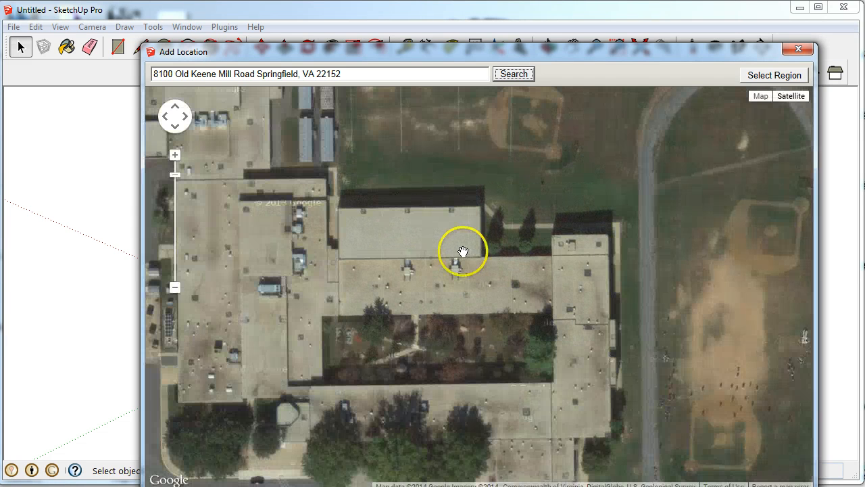
{"action": "left_click_drag", "start_coordinate": [414, 288], "coordinate": [487, 269]}
{"action": "scroll", "coordinate": [470, 275], "scroll_direction": "up", "scroll_amount": 1}
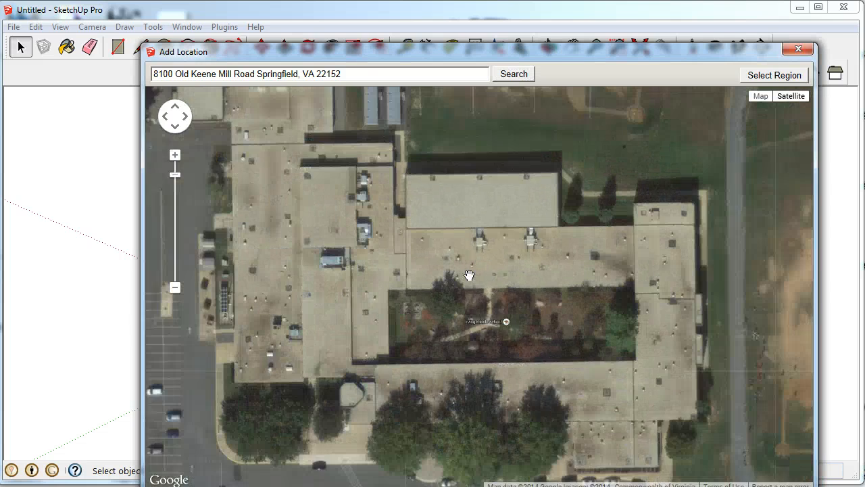
{"action": "double_click", "coordinate": [487, 307]}
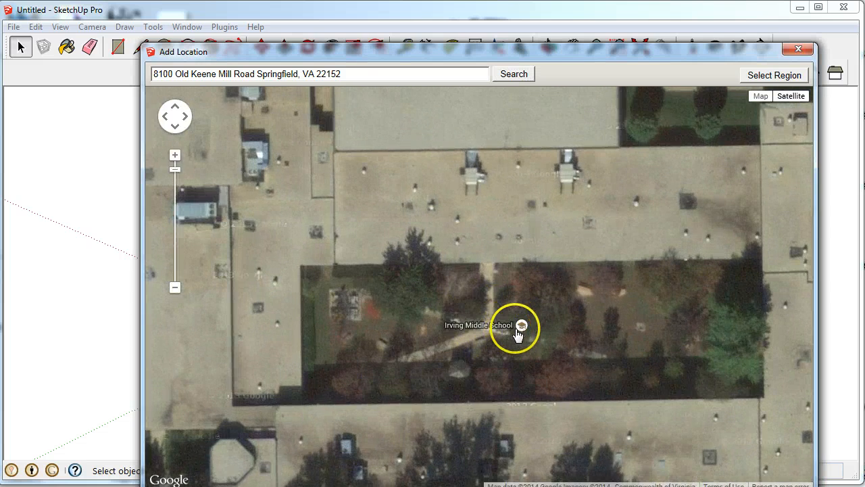
{"action": "scroll", "coordinate": [484, 252], "scroll_direction": "down", "scroll_amount": 1}
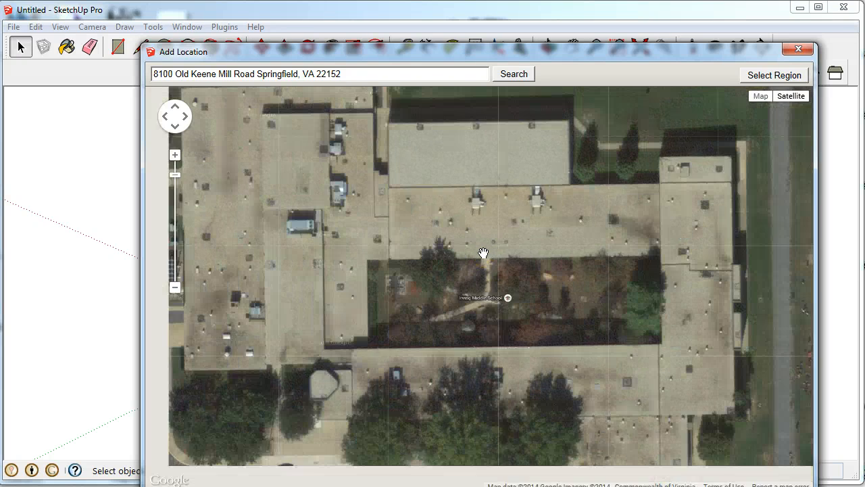
{"action": "scroll", "coordinate": [484, 253], "scroll_direction": "up", "scroll_amount": 1}
{"action": "scroll", "coordinate": [484, 253], "scroll_direction": "down", "scroll_amount": 1}
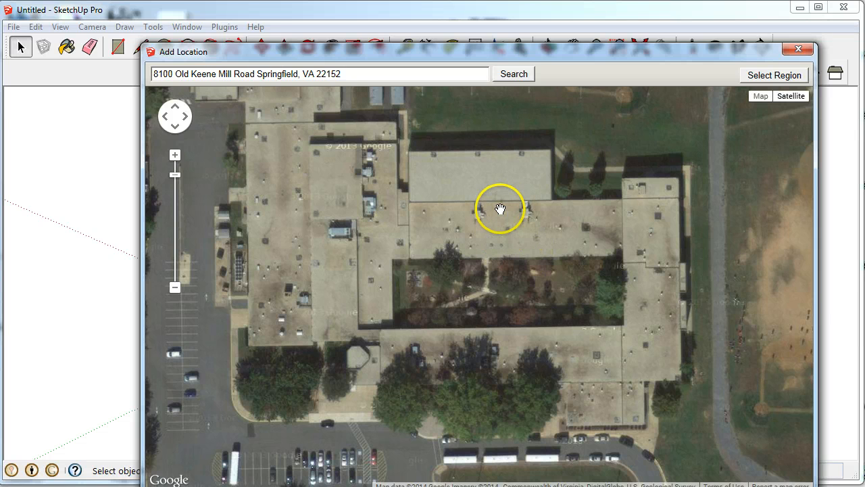
{"action": "scroll", "coordinate": [499, 202], "scroll_direction": "down", "scroll_amount": 1}
{"action": "left_click_drag", "start_coordinate": [498, 203], "coordinate": [487, 276]}
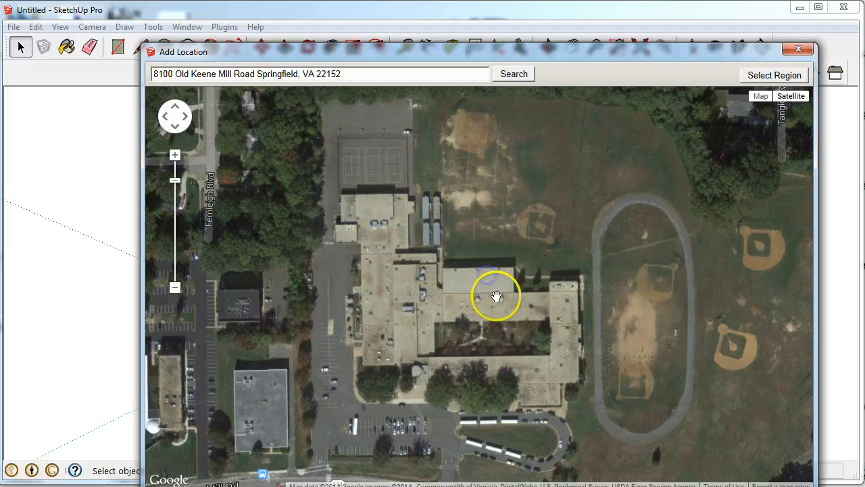
{"action": "left_click_drag", "start_coordinate": [491, 331], "coordinate": [491, 325]}
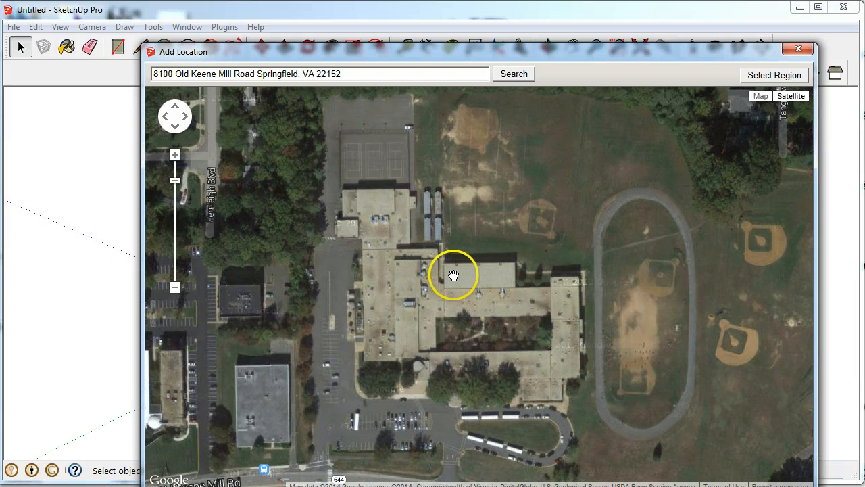
{"action": "mouse_move", "coordinate": [453, 277]}
{"action": "left_mouse_down"}
{"action": "mouse_move", "coordinate": [469, 284]}
{"action": "mouse_move", "coordinate": [465, 276]}
{"action": "left_mouse_up"}
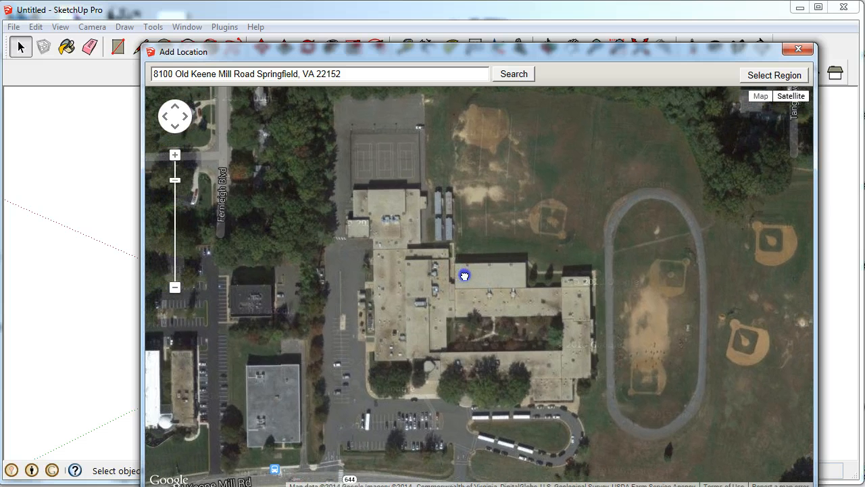
{"action": "left_click", "coordinate": [764, 77]}
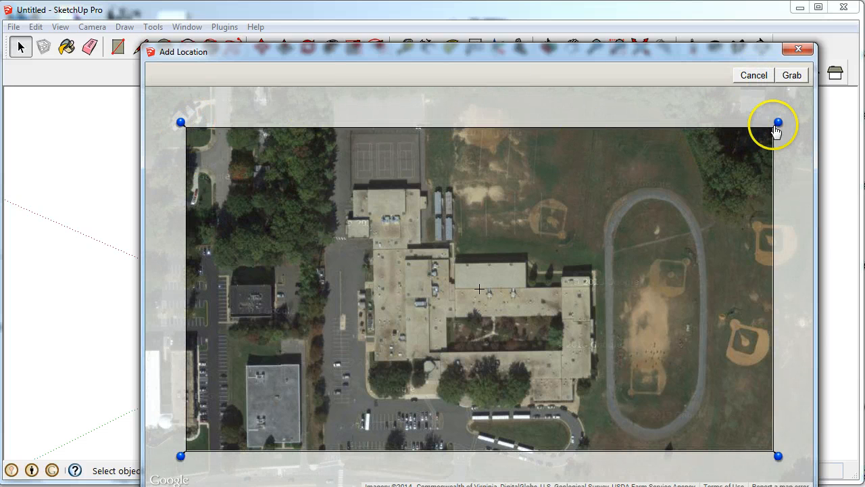
{"action": "left_click_drag", "start_coordinate": [778, 123], "coordinate": [734, 105]}
{"action": "left_click_drag", "start_coordinate": [400, 212], "coordinate": [456, 197]}
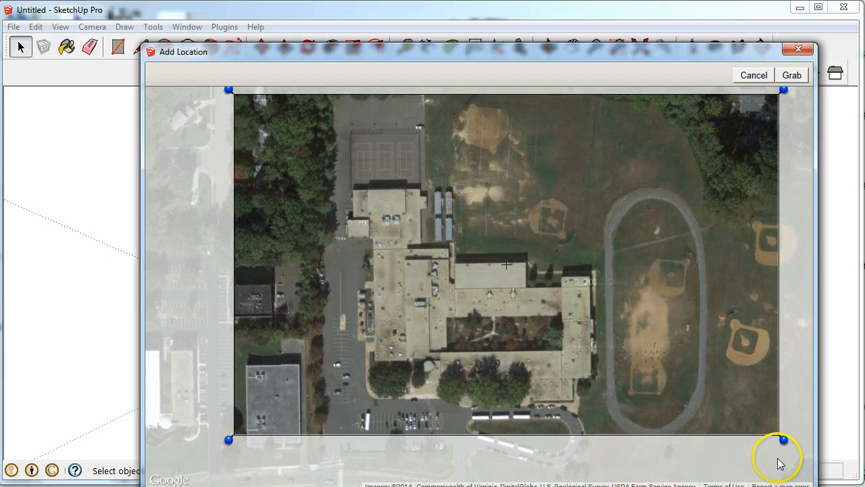
{"action": "left_click_drag", "start_coordinate": [785, 439], "coordinate": [625, 484]}
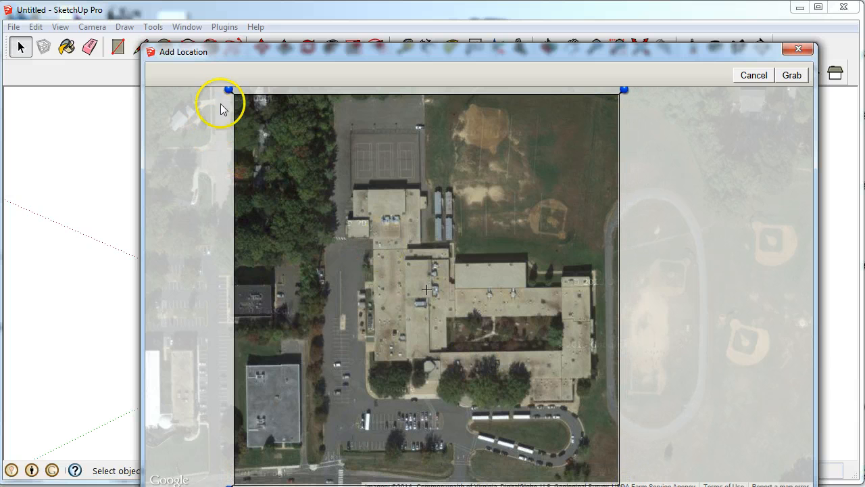
{"action": "left_click_drag", "start_coordinate": [228, 89], "coordinate": [264, 85]}
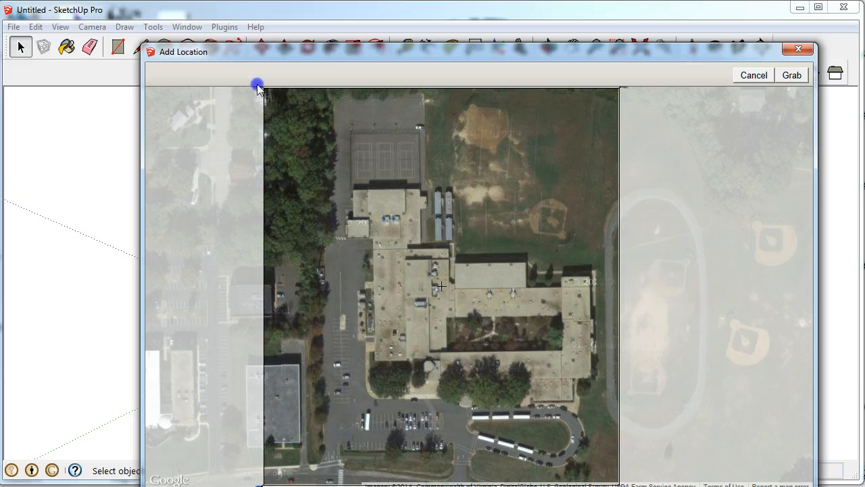
{"action": "left_click", "coordinate": [762, 75]}
Step: Select a map region from a wider view enclosing the school building, parking lot, running track and adjacent road, and grab it into the model
{"action": "scroll", "coordinate": [526, 216], "scroll_direction": "down", "scroll_amount": 1}
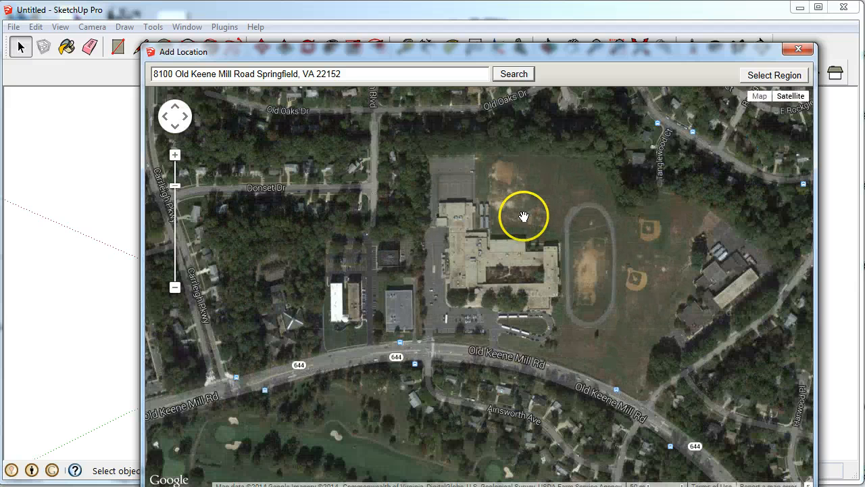
{"action": "left_click", "coordinate": [754, 79]}
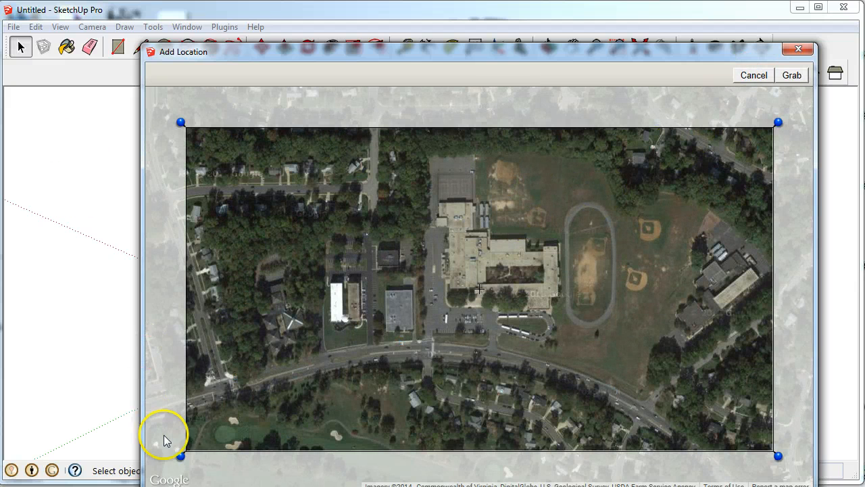
{"action": "left_click_drag", "start_coordinate": [180, 455], "coordinate": [414, 345]}
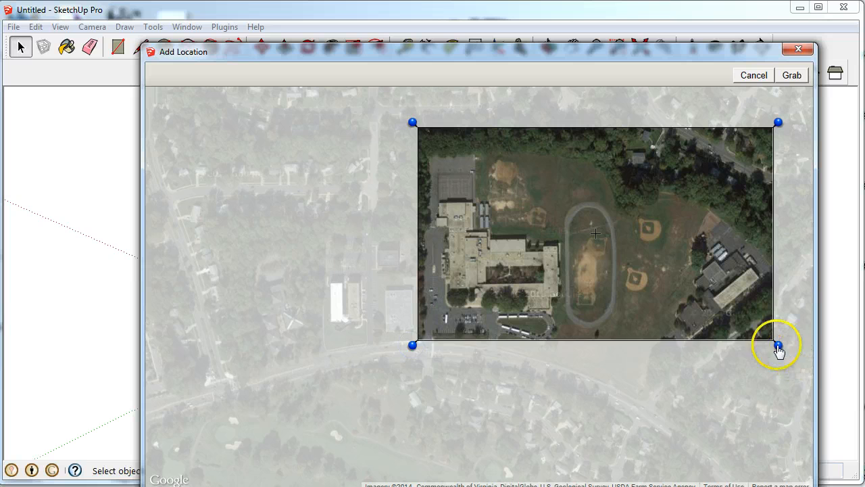
{"action": "left_click_drag", "start_coordinate": [779, 346], "coordinate": [643, 384]}
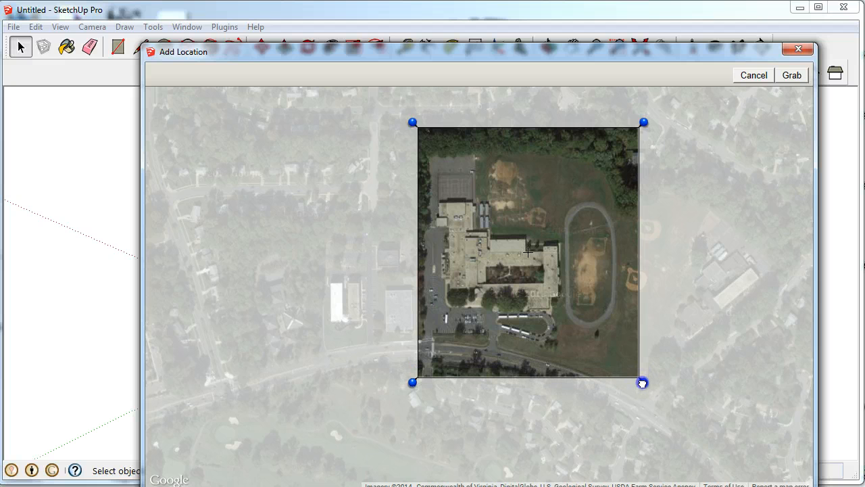
{"action": "left_click", "coordinate": [791, 76]}
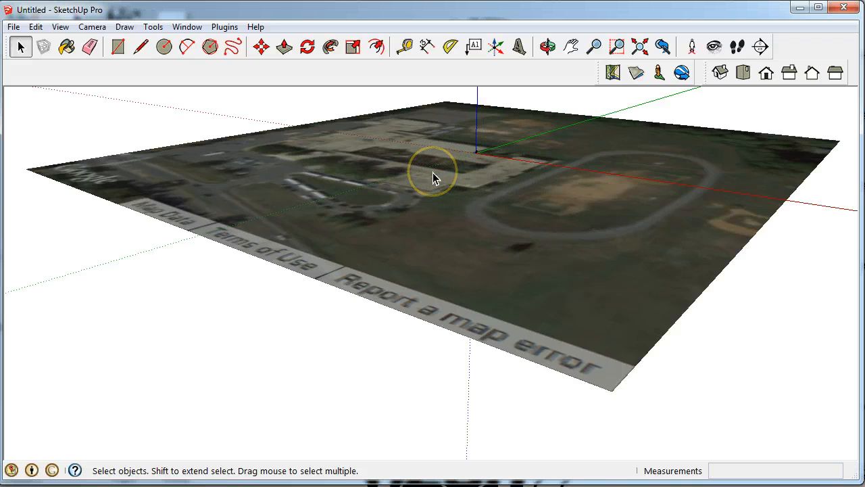
Step: Turn on the 3D terrain for the imported school site and inspect its slopes from low and high angles
{"action": "middle_click_drag", "start_coordinate": [433, 173], "coordinate": [599, 211]}
{"action": "middle_click_drag", "start_coordinate": [555, 252], "coordinate": [528, 270]}
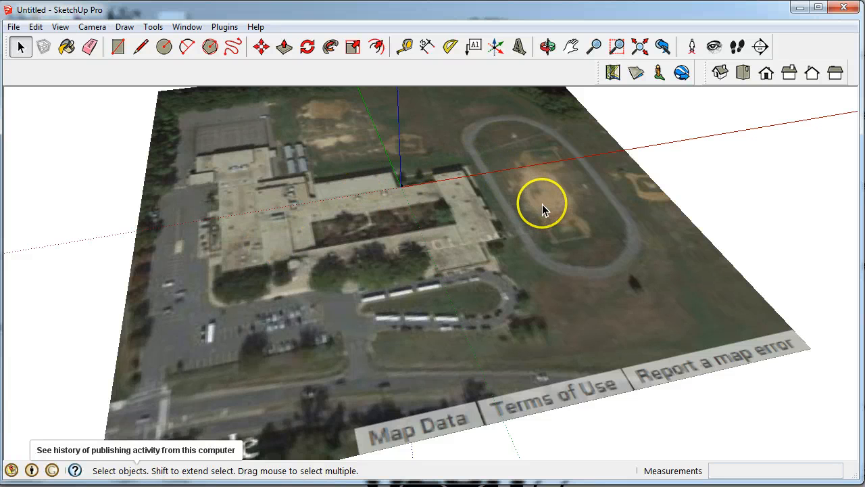
{"action": "middle_click_drag", "start_coordinate": [507, 290], "coordinate": [528, 181]}
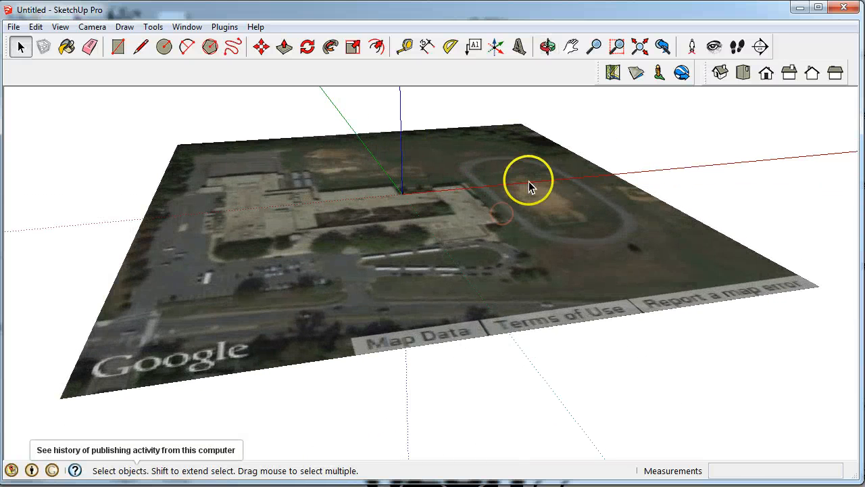
{"action": "left_click", "coordinate": [637, 73]}
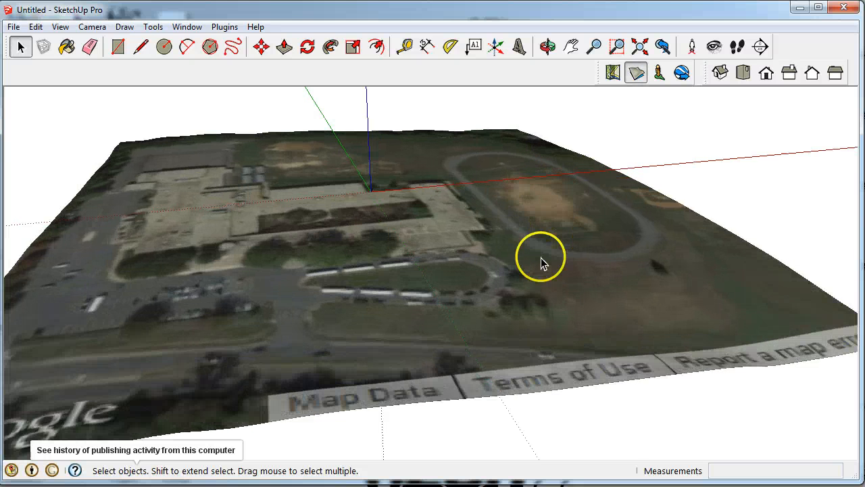
{"action": "middle_click_drag", "start_coordinate": [543, 259], "coordinate": [427, 257]}
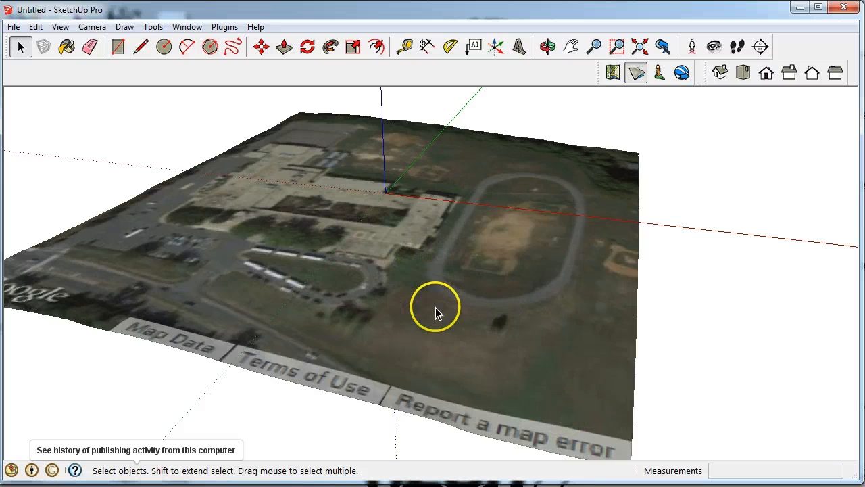
{"action": "middle_click_drag", "start_coordinate": [433, 306], "coordinate": [472, 234]}
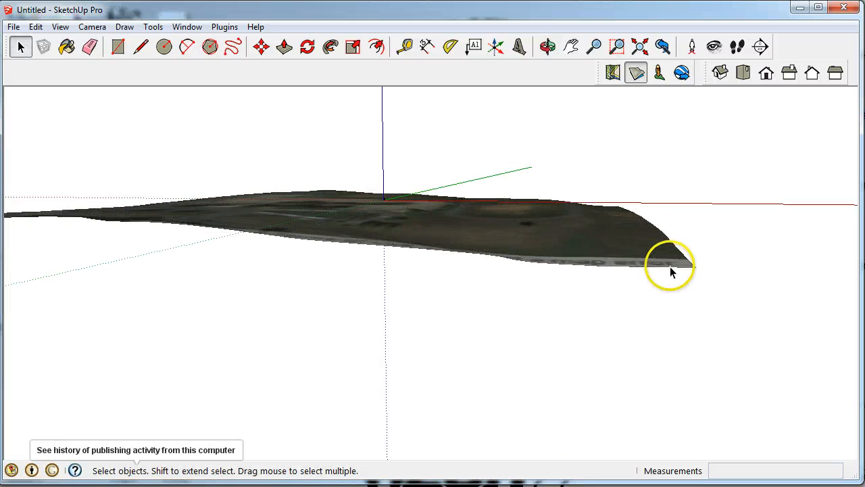
{"action": "middle_click_drag", "start_coordinate": [672, 271], "coordinate": [554, 313]}
{"action": "middle_click_drag", "start_coordinate": [359, 274], "coordinate": [435, 266]}
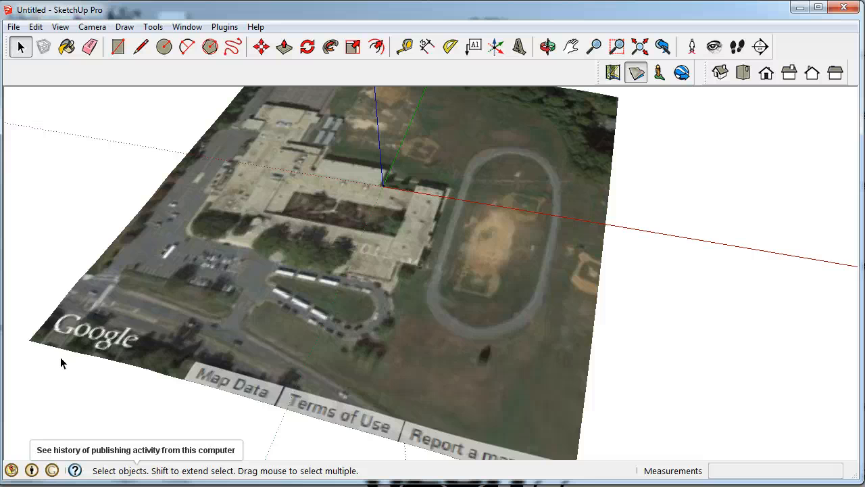
Step: Start saving the model as a new SketchUp file and choose the personal network drive as the location
{"action": "left_click", "coordinate": [15, 27]}
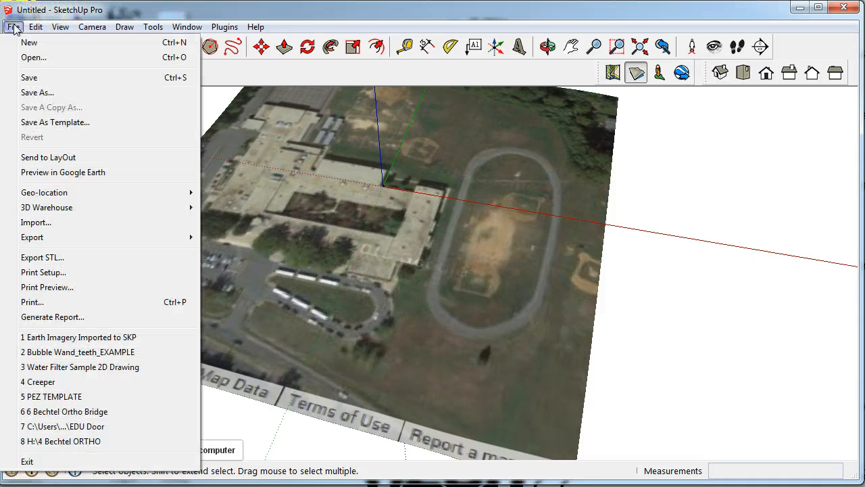
{"action": "left_click", "coordinate": [36, 92]}
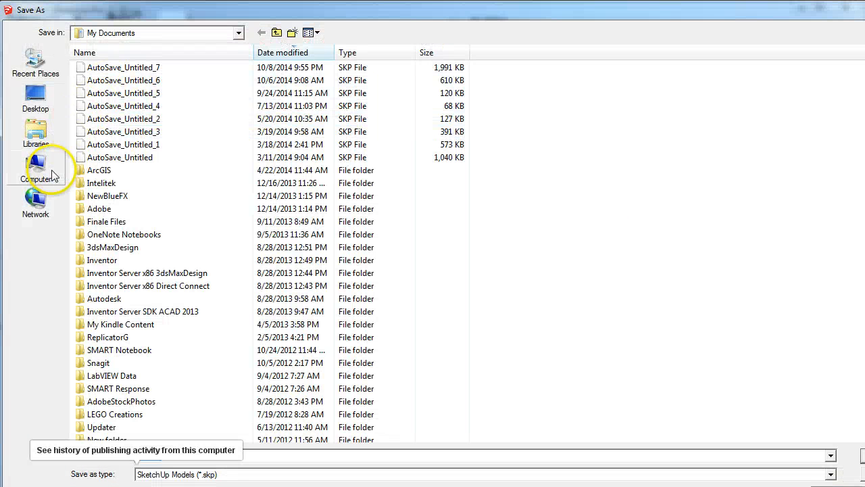
{"action": "left_click", "coordinate": [39, 171]}
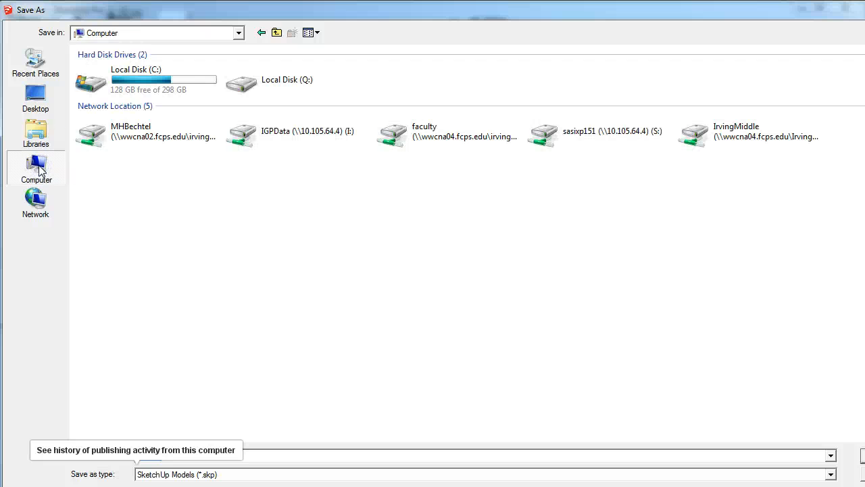
{"action": "left_click", "coordinate": [115, 139]}
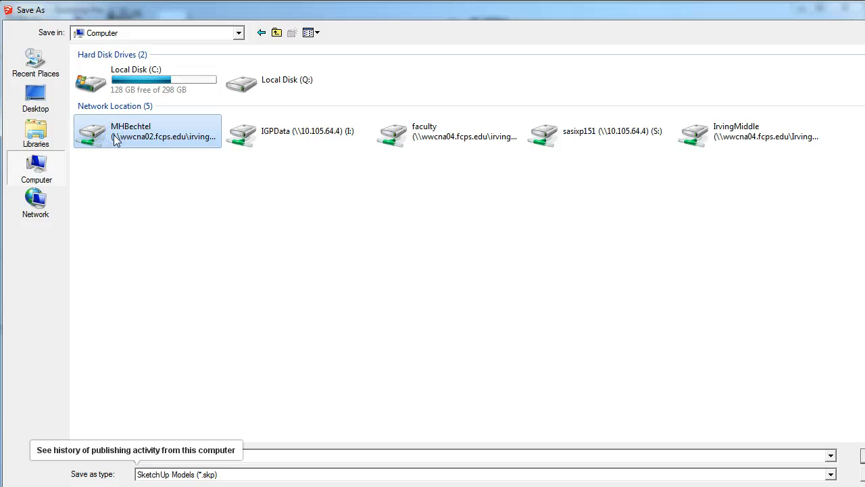